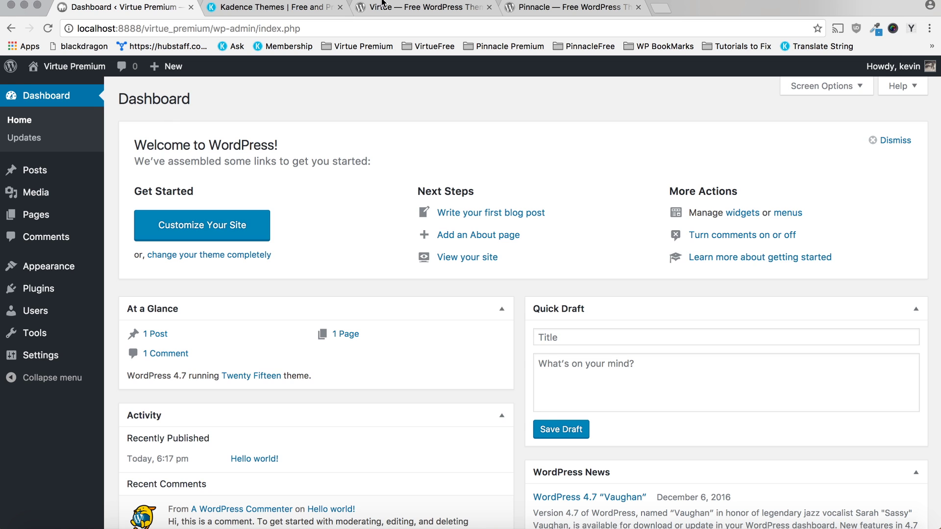
# Download the free Pinnacle theme package from its WordPress.org page.
pyautogui.click(398, 7)
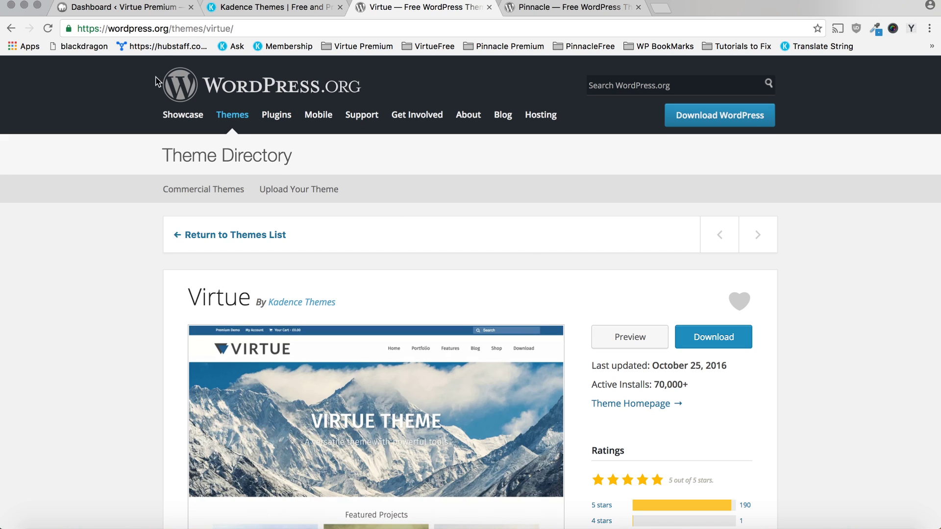
pyautogui.click(515, 9)
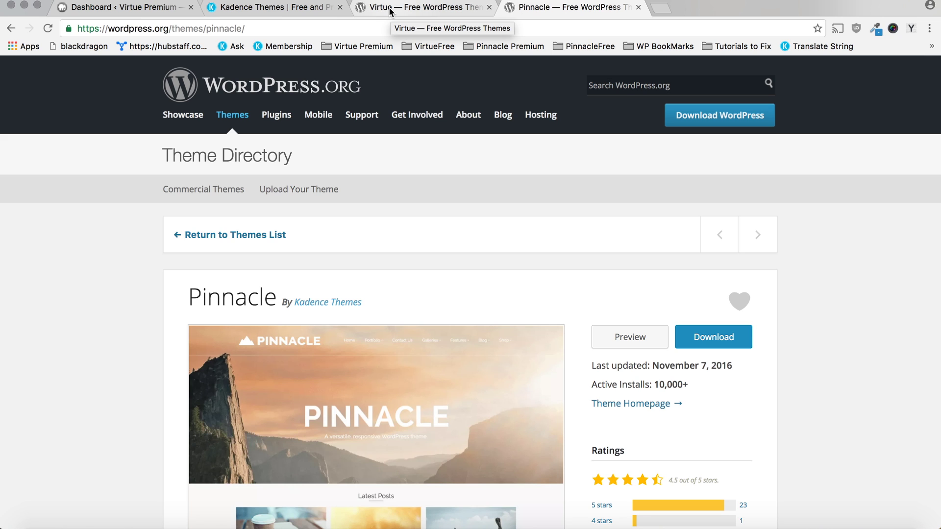
pyautogui.click(740, 342)
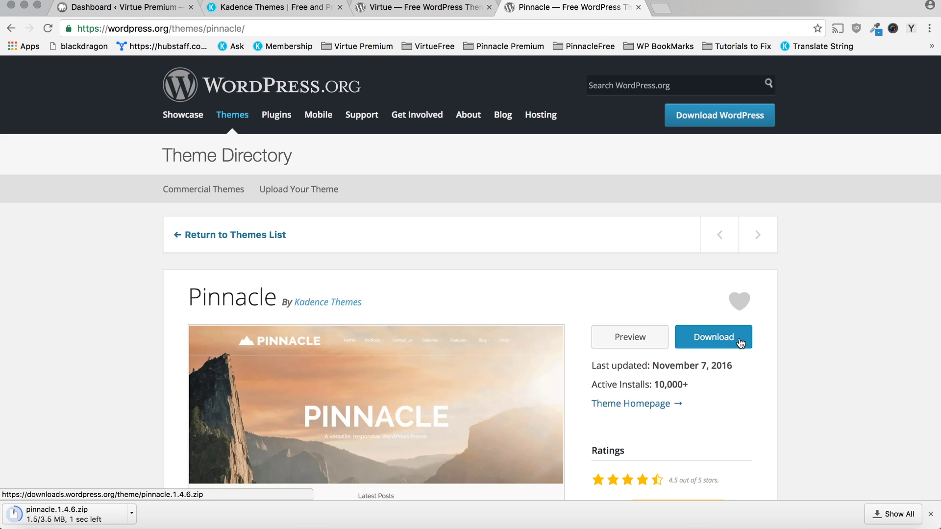
# Download the free Virtue theme package, then bring up the Kadence Themes site.
pyautogui.click(423, 7)
pyautogui.click(746, 338)
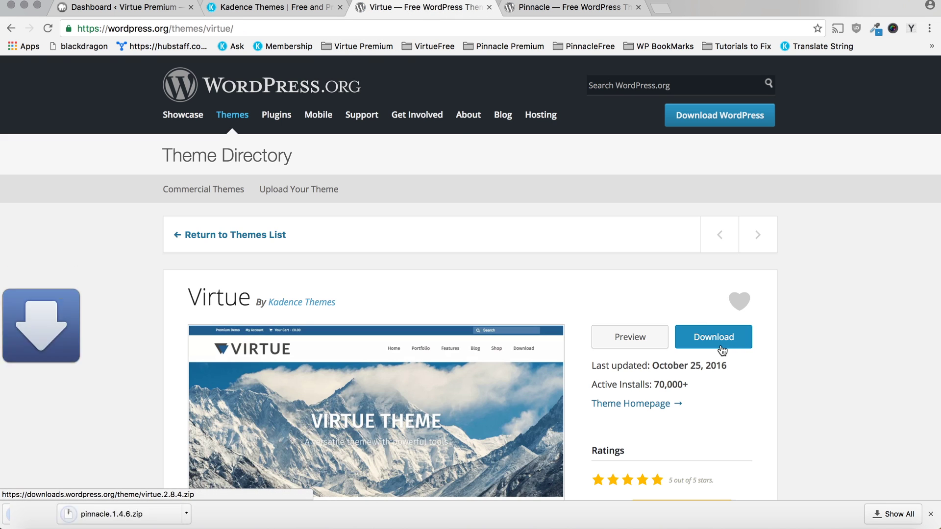
pyautogui.click(287, 6)
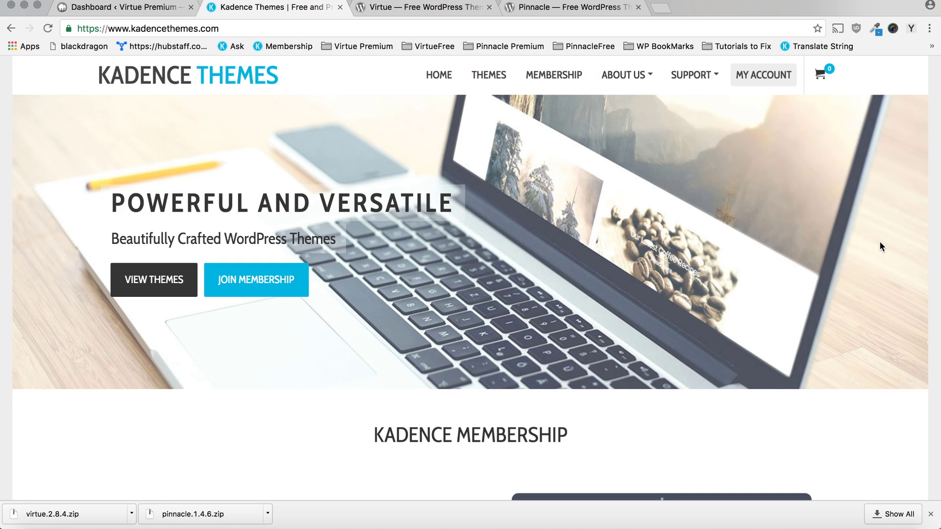
# Download the Virtue Premium zip from the Kadence account's API Downloads, then return to the WordPress dashboard.
pyautogui.click(774, 85)
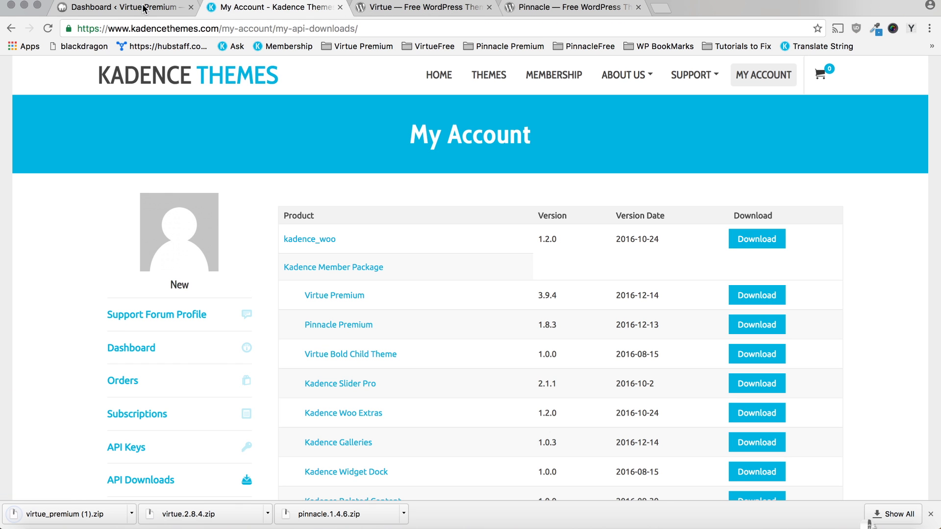
pyautogui.click(126, 7)
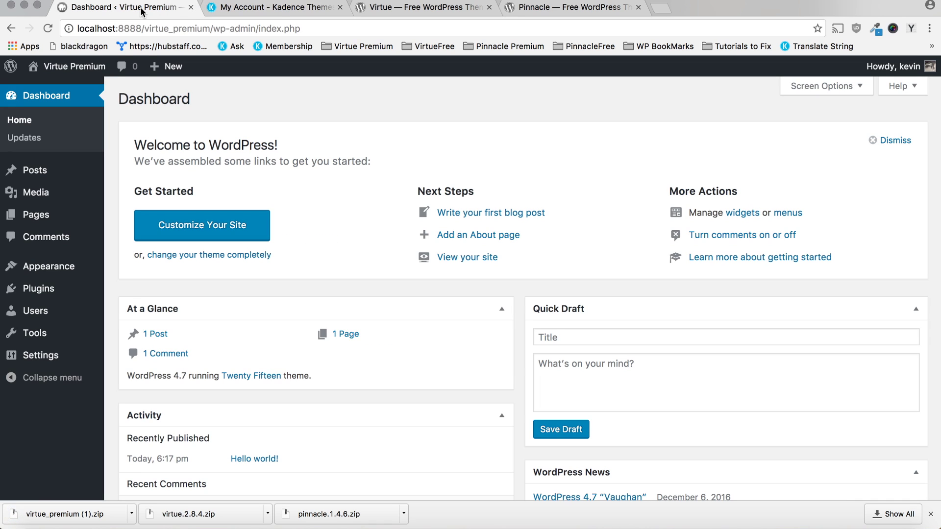
pyautogui.moveTo(46, 267)
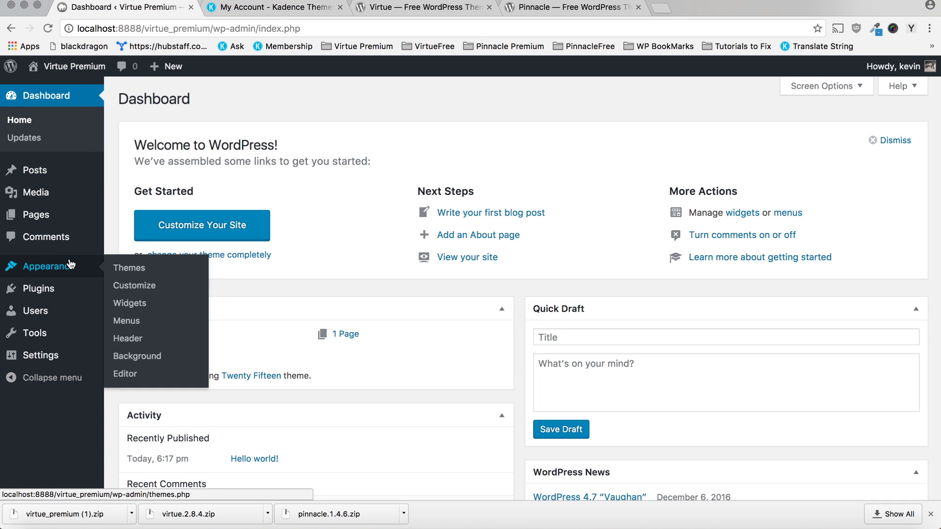
# Upload virtue_premium (1).zip through Themes > Add New > Upload Theme and install it.
pyautogui.click(129, 268)
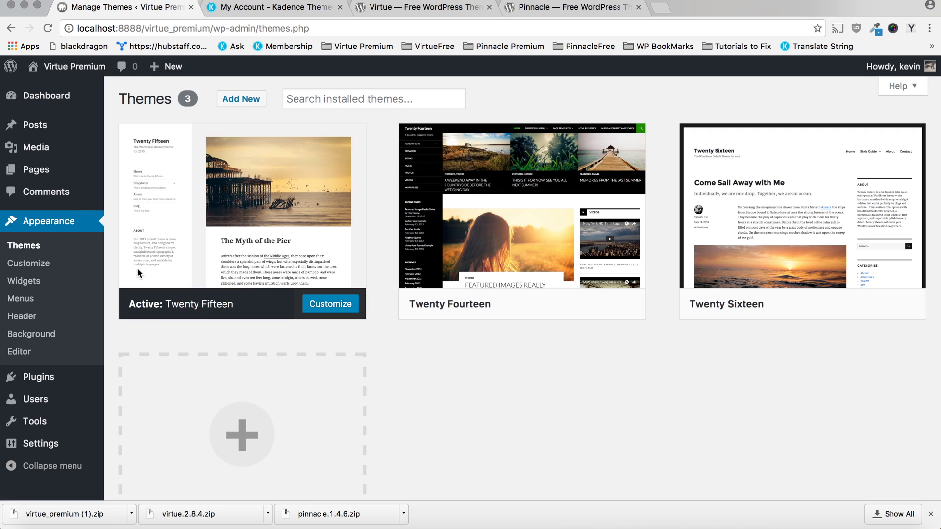
pyautogui.click(241, 98)
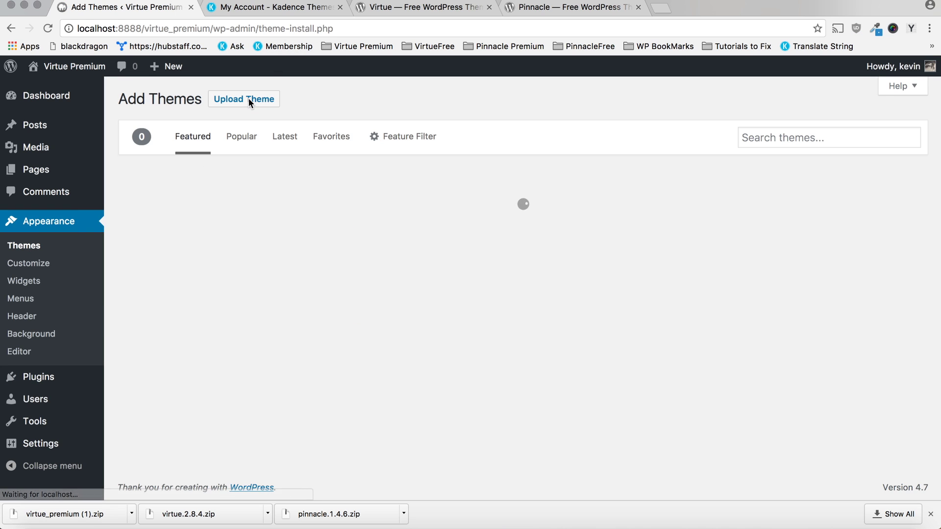
pyautogui.click(253, 101)
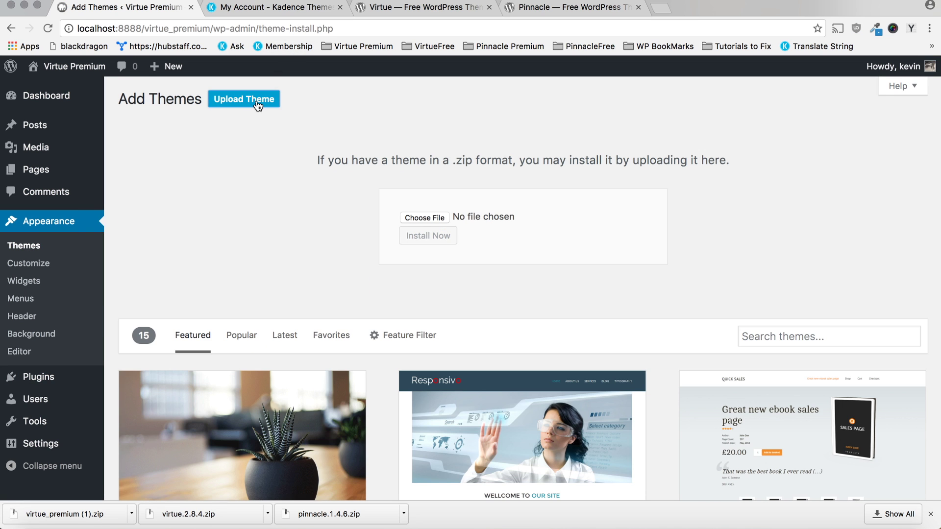
pyautogui.click(411, 215)
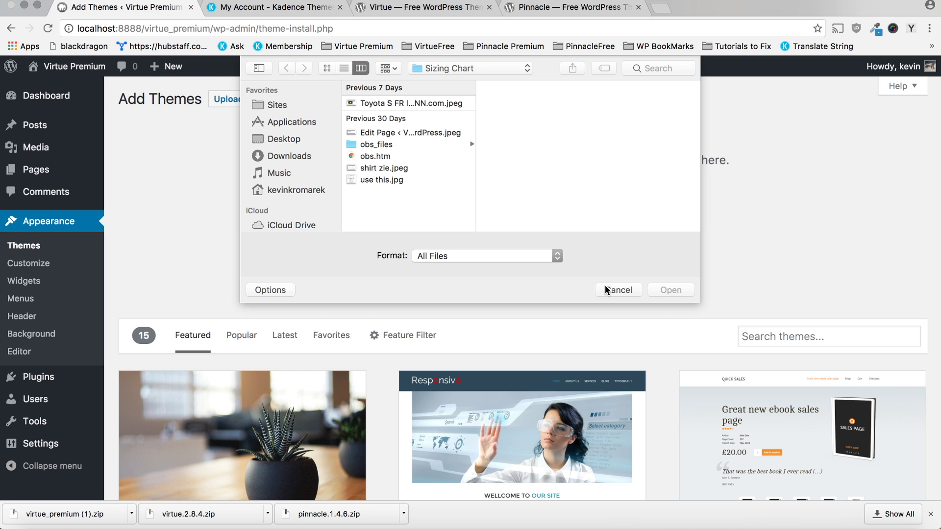
pyautogui.click(617, 290)
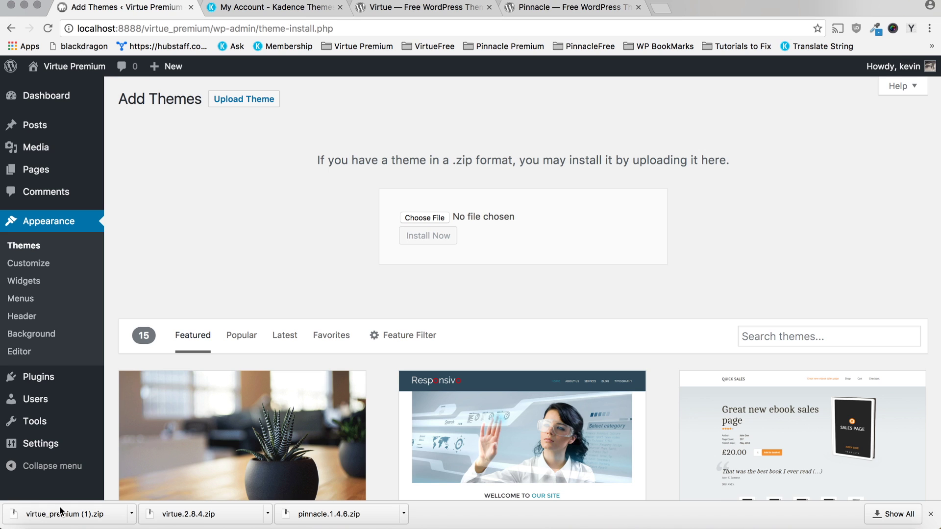
pyautogui.moveTo(86, 506); pyautogui.dragTo(435, 219)
pyautogui.click(428, 236)
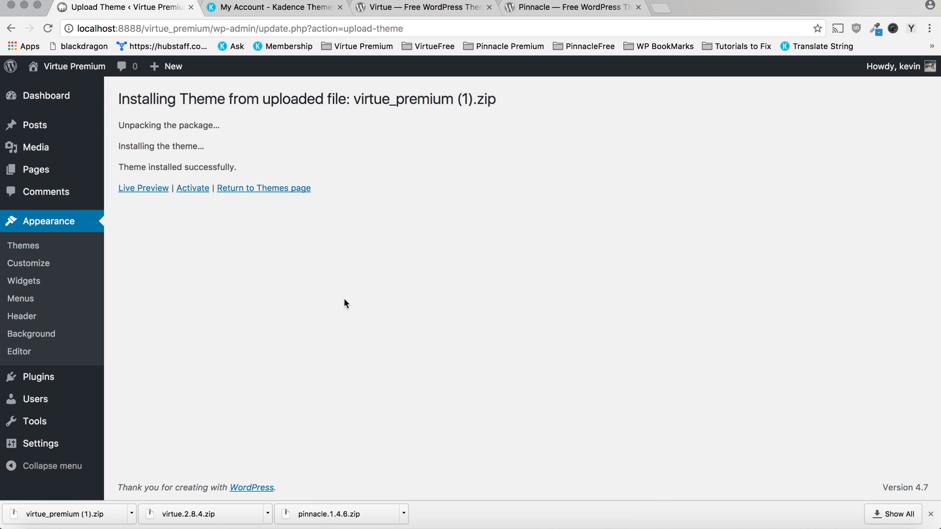
# Activate Virtue Premium and review its Getting Started page.
pyautogui.click(193, 188)
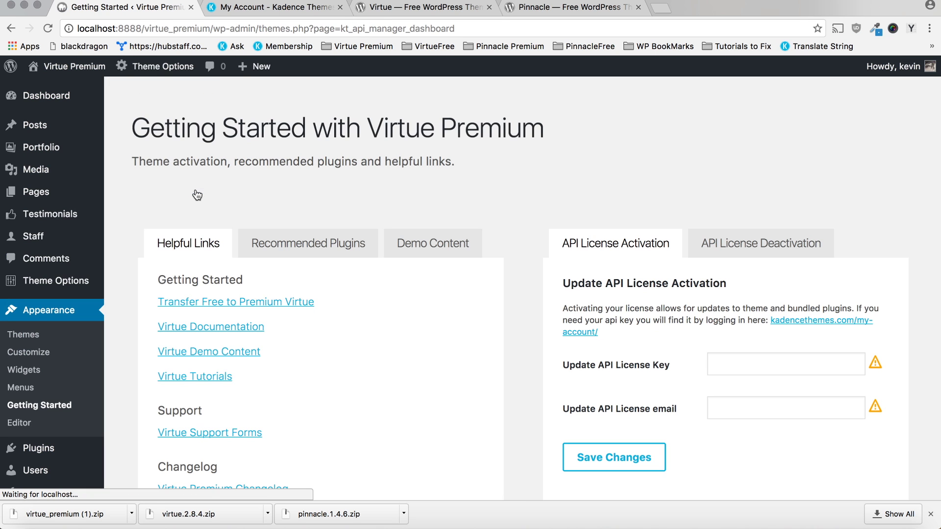
pyautogui.moveTo(135, 129); pyautogui.dragTo(450, 141)
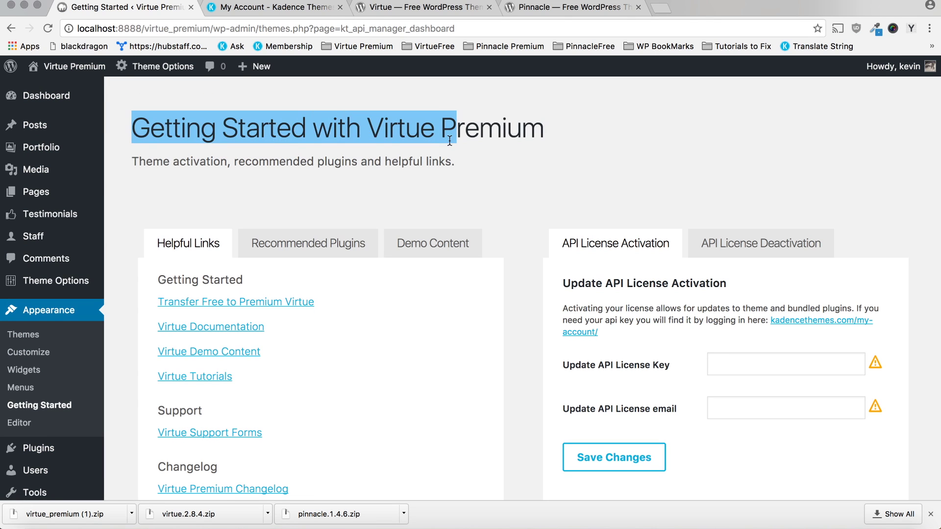
pyautogui.click(560, 177)
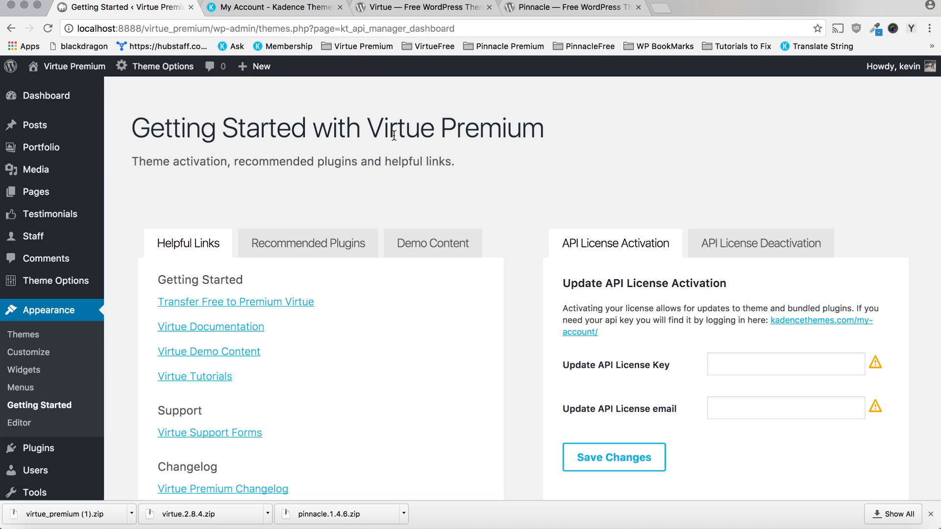
pyautogui.scroll(-2, 535, 155)
pyautogui.scroll(-1, 534, 155)
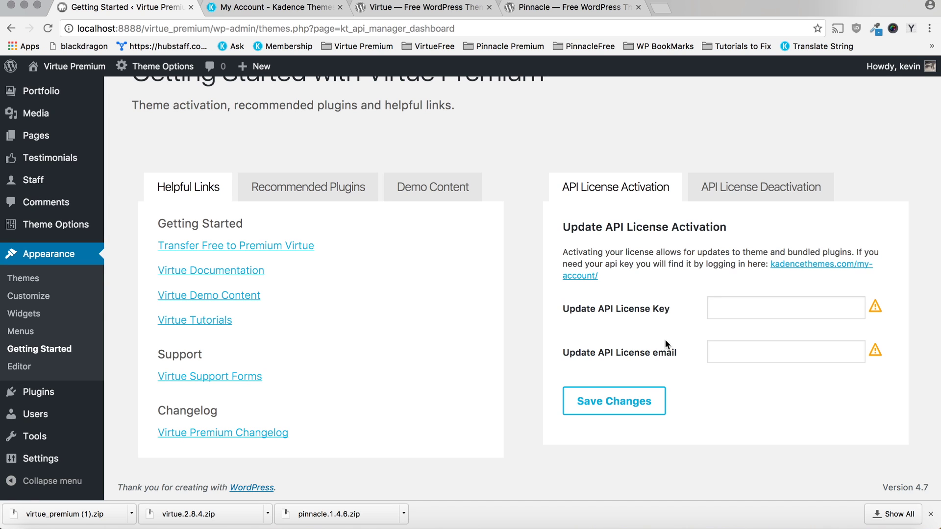
pyautogui.click(278, 10)
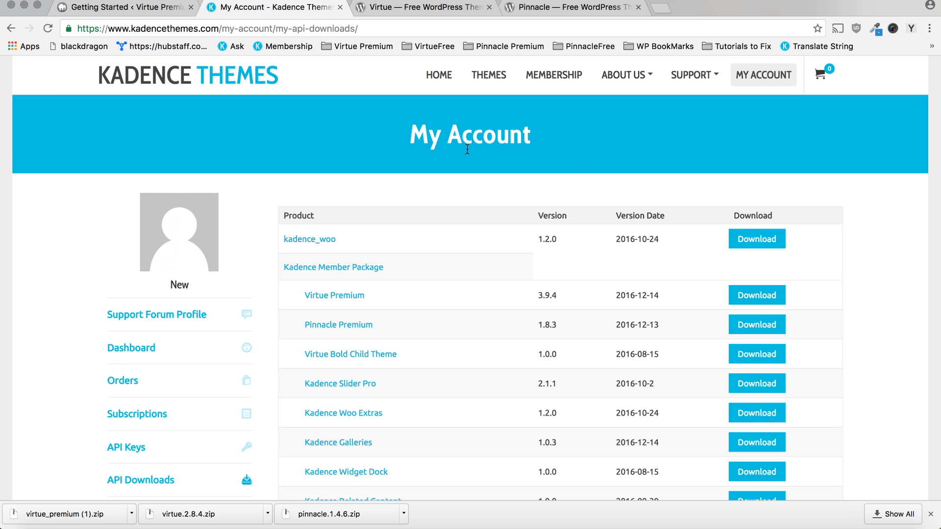
pyautogui.click(764, 74)
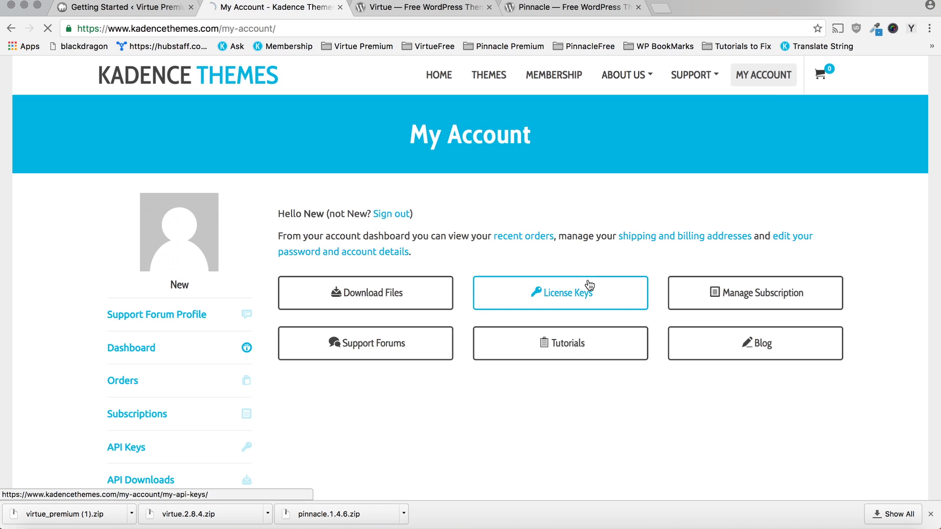
pyautogui.click(589, 285)
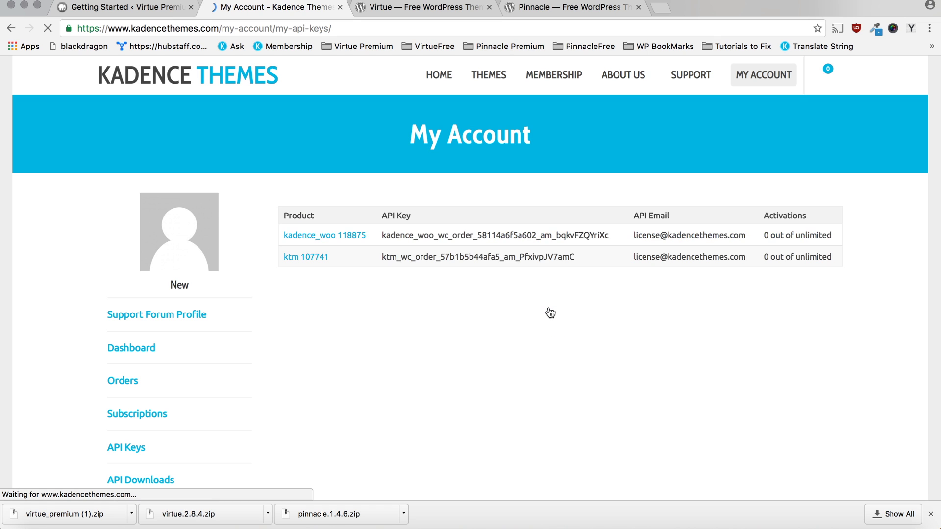
pyautogui.scroll(-5, 550, 314)
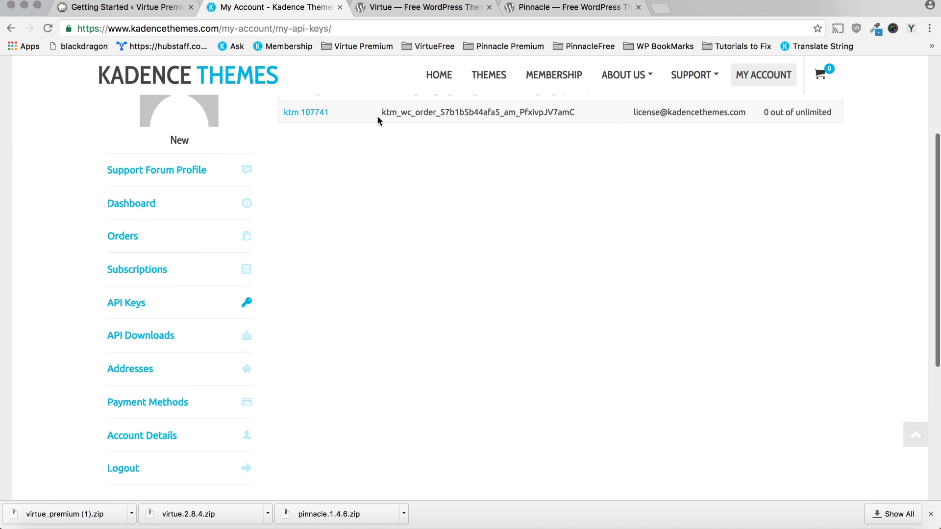
pyautogui.doubleClick(381, 112)
pyautogui.press('super+c')
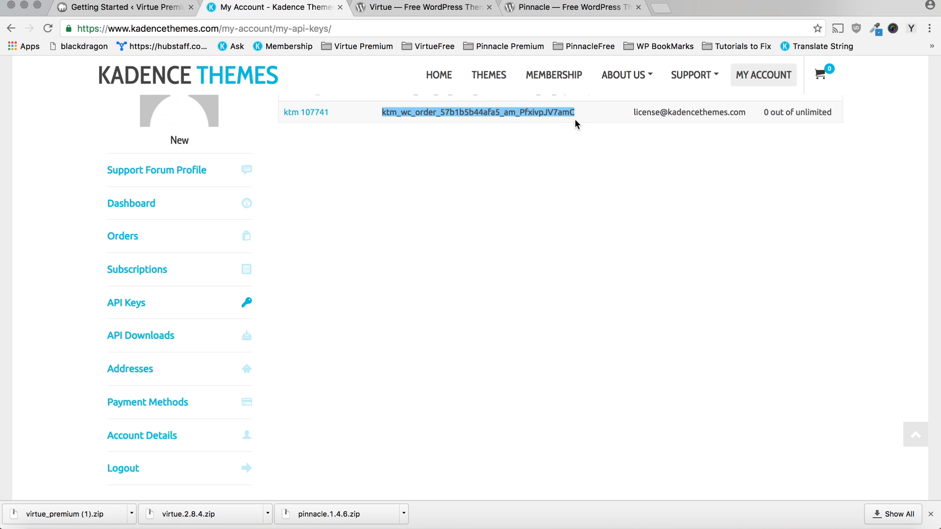
# Save the pasted API license key and suggested license email on the Getting Started page.
pyautogui.click(156, 8)
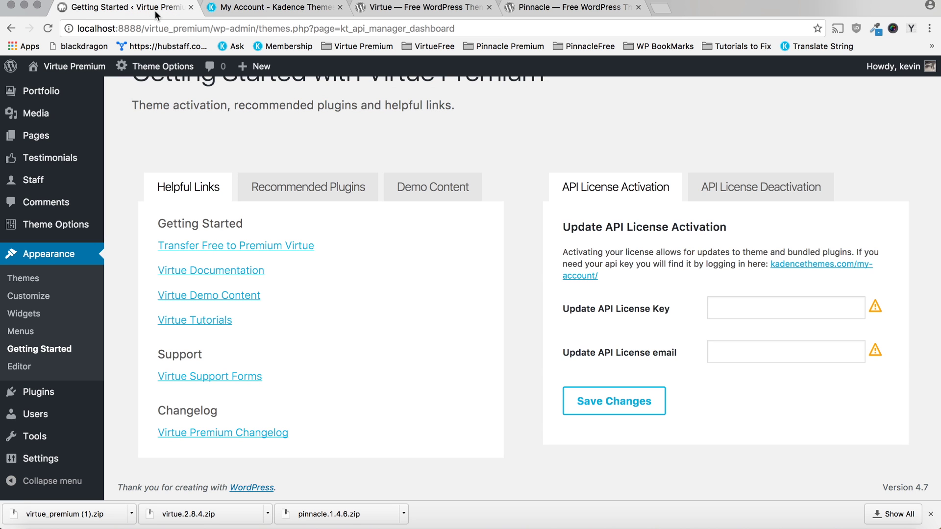
pyautogui.click(827, 309)
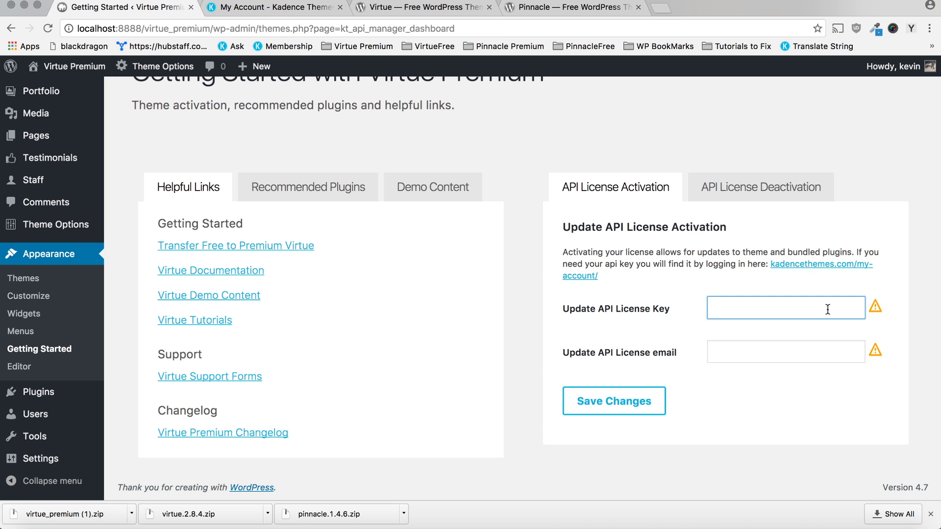
pyautogui.press('super+v')
pyautogui.click(763, 352)
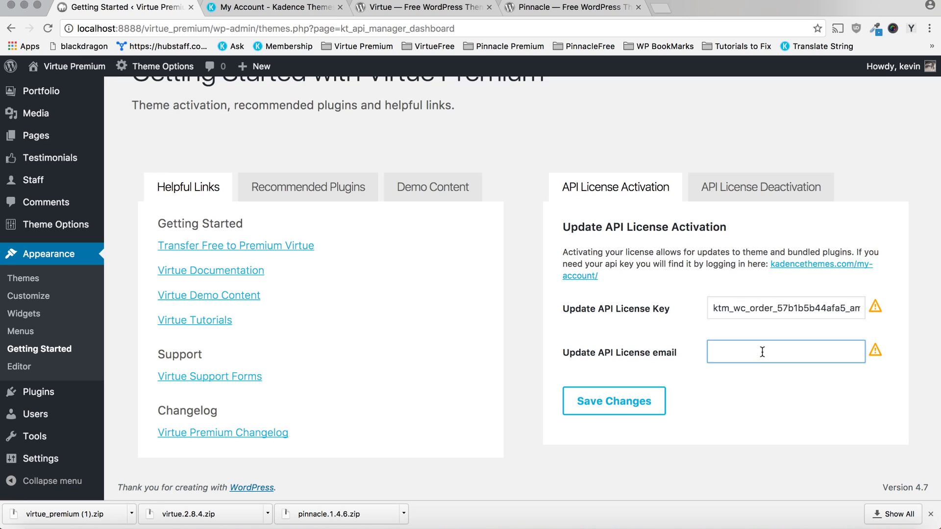
pyautogui.write('li')
pyautogui.press('Down')
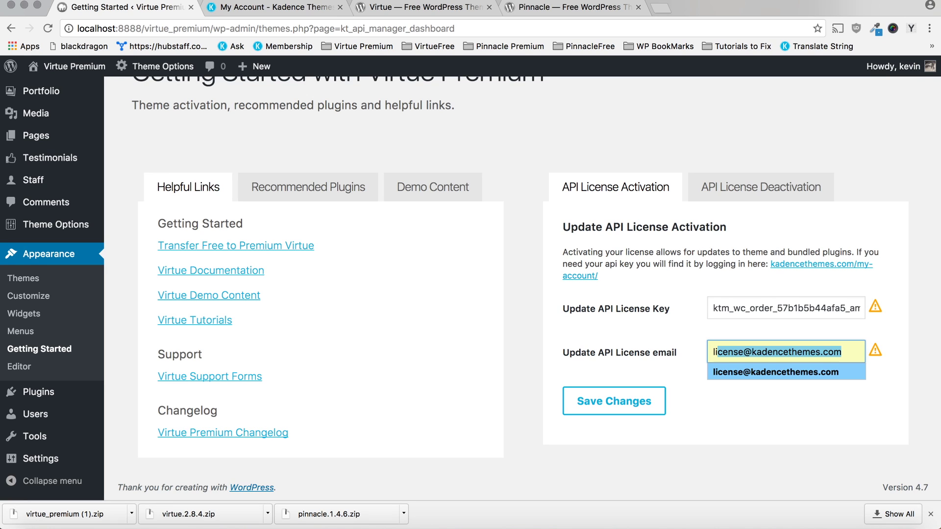
pyautogui.press('Return')
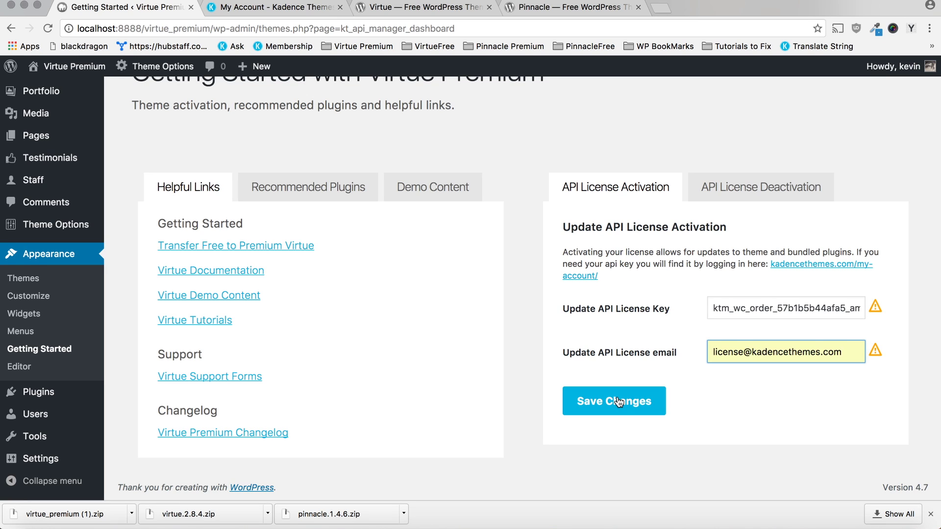
pyautogui.click(619, 401)
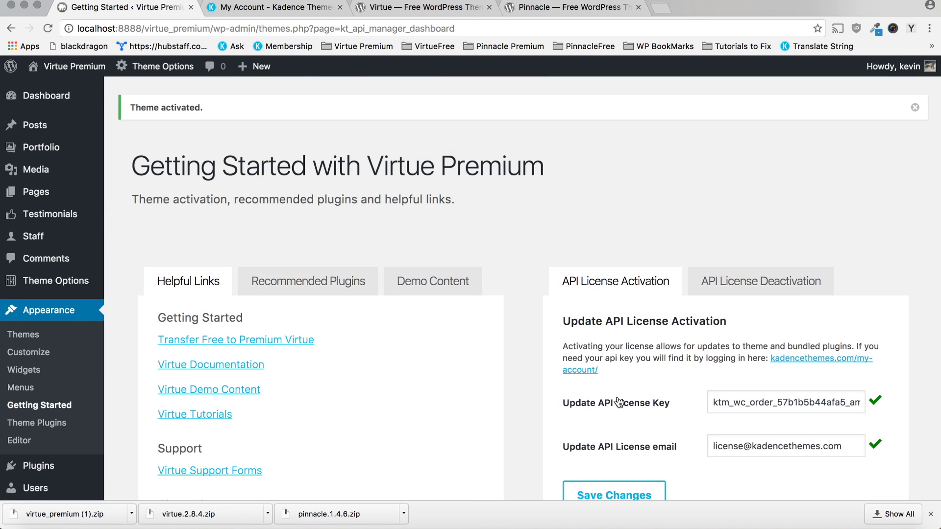
pyautogui.scroll(-2, 545, 218)
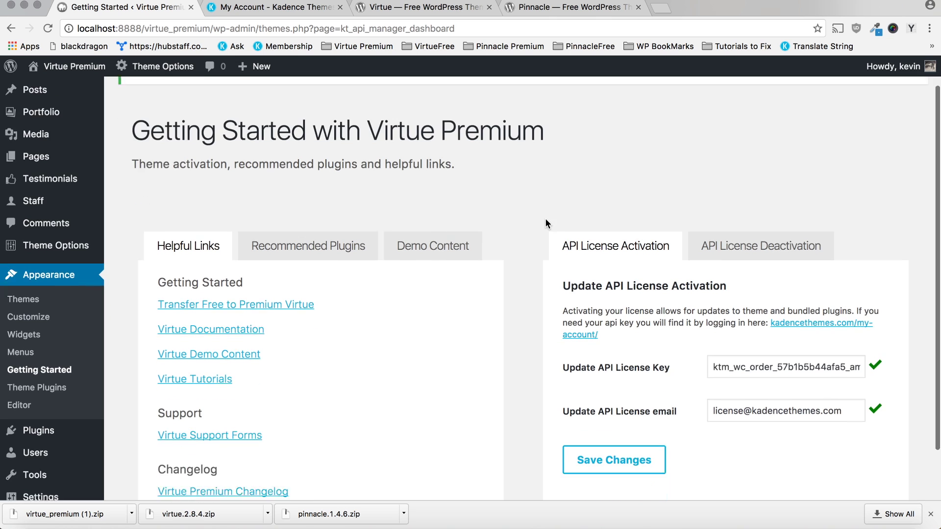
pyautogui.scroll(-2, 545, 219)
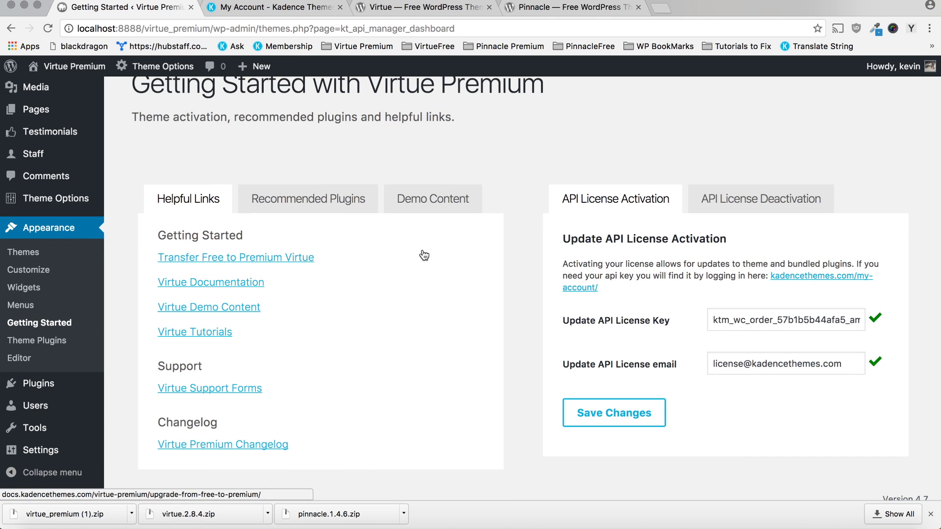
# Bulk-install all five recommended plugins.
pyautogui.click(329, 204)
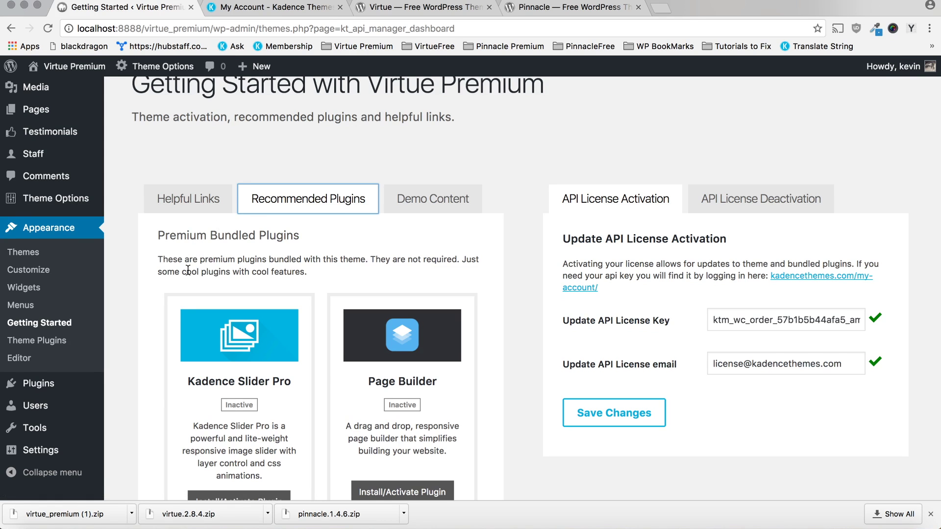
pyautogui.scroll(-4, 188, 269)
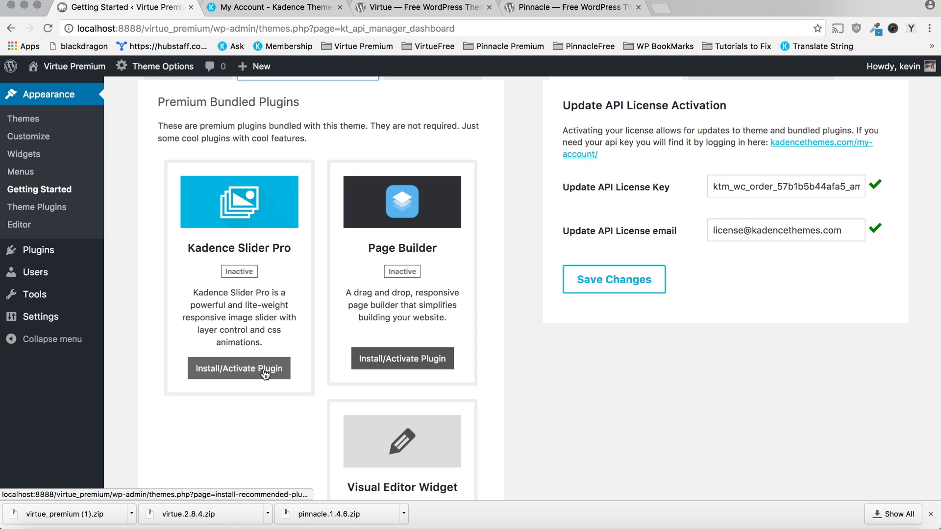
pyautogui.click(240, 368)
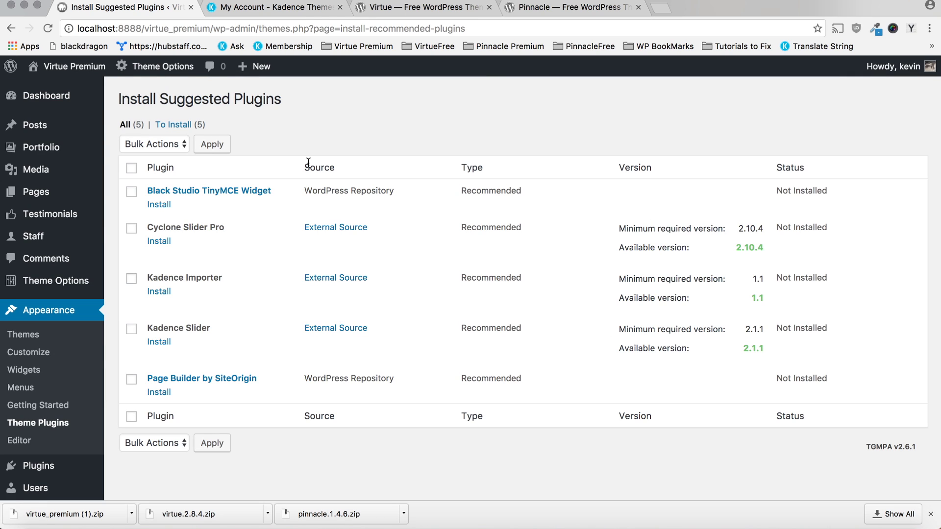
pyautogui.click(133, 169)
pyautogui.click(155, 144)
pyautogui.click(171, 155)
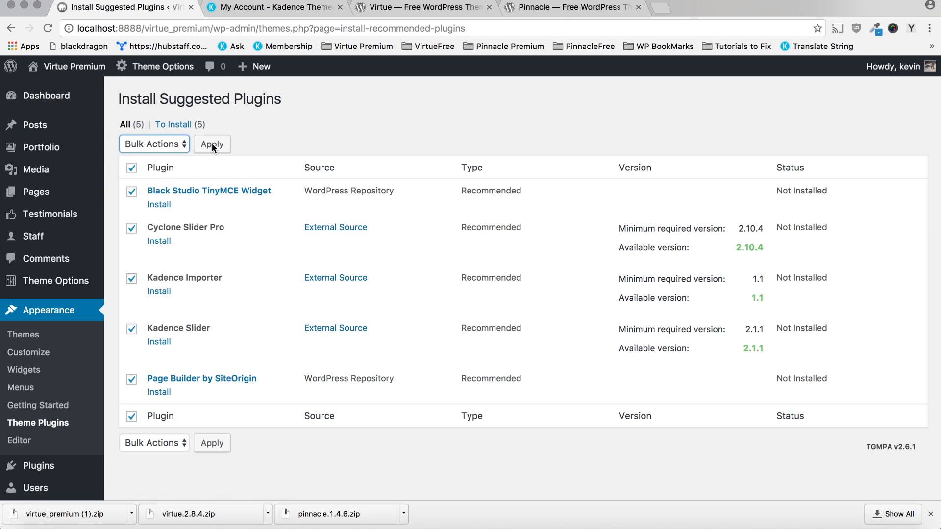
pyautogui.click(212, 144)
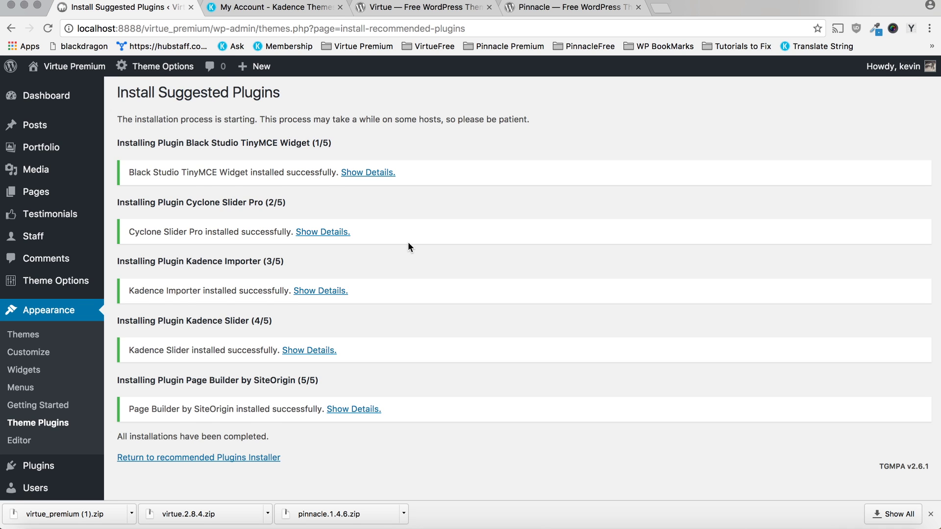
pyautogui.scroll(-3, 408, 242)
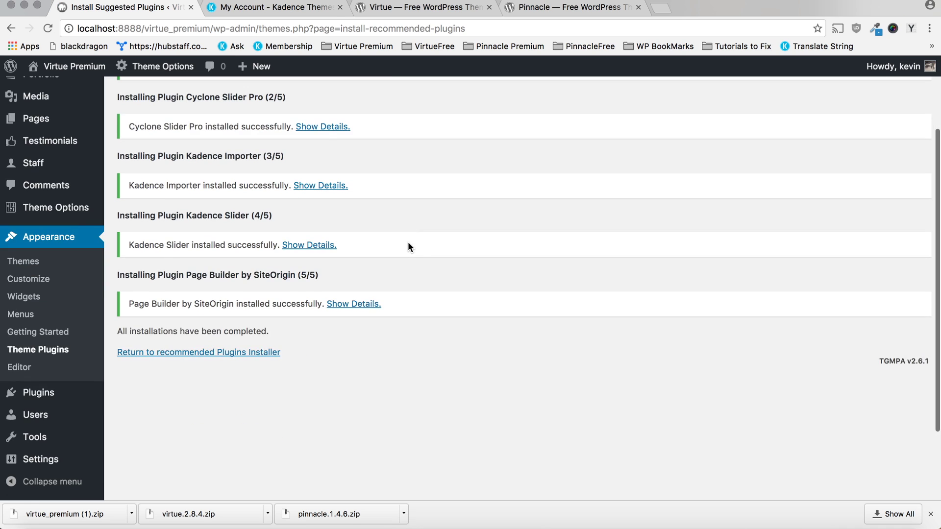
# Bulk-activate all five installed plugins and open Virtue Premium's Theme Options.
pyautogui.click(170, 353)
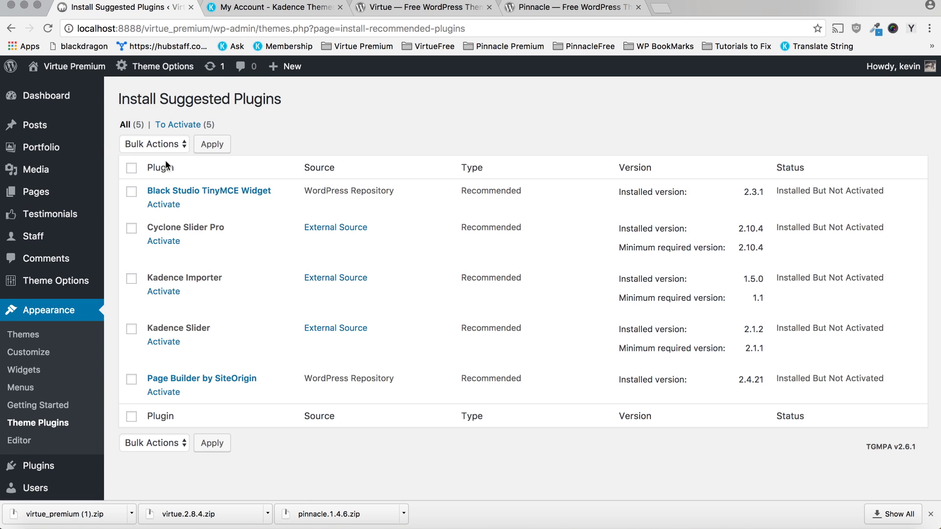
pyautogui.click(132, 168)
pyautogui.click(155, 143)
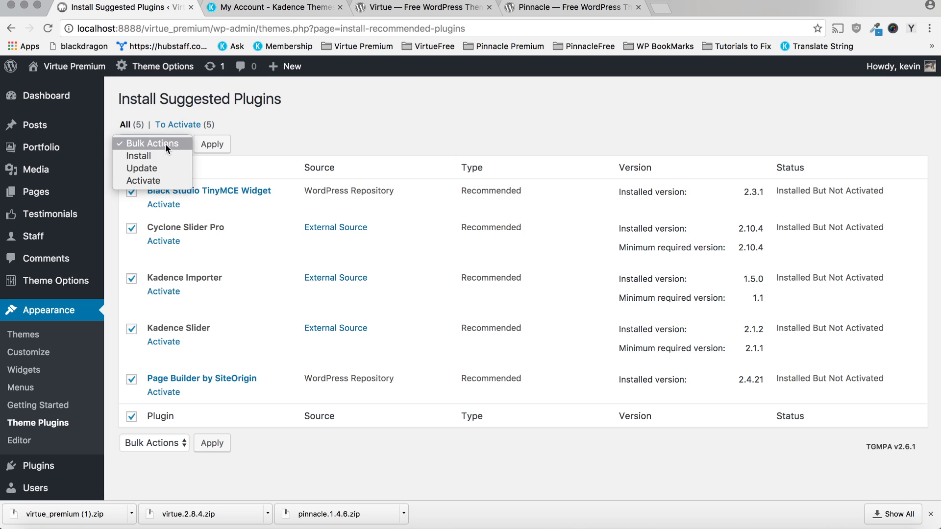
pyautogui.click(144, 181)
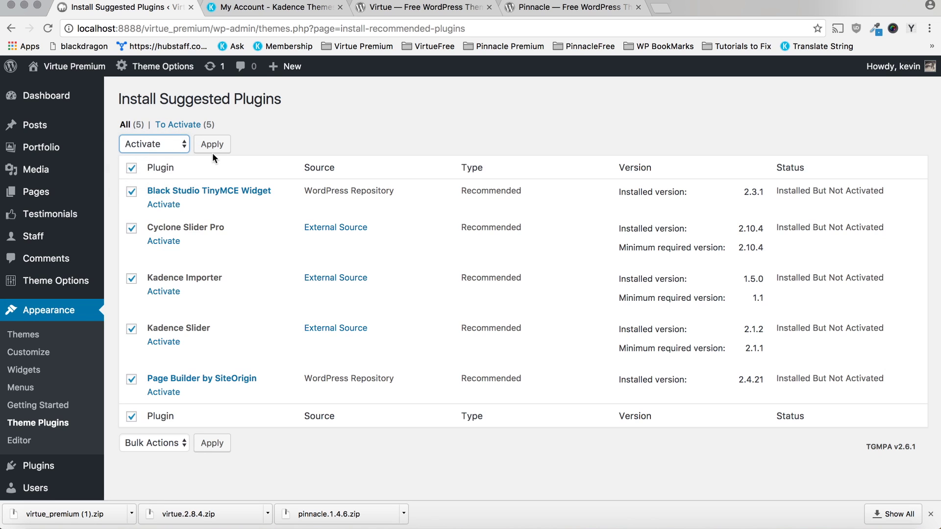
pyautogui.click(213, 145)
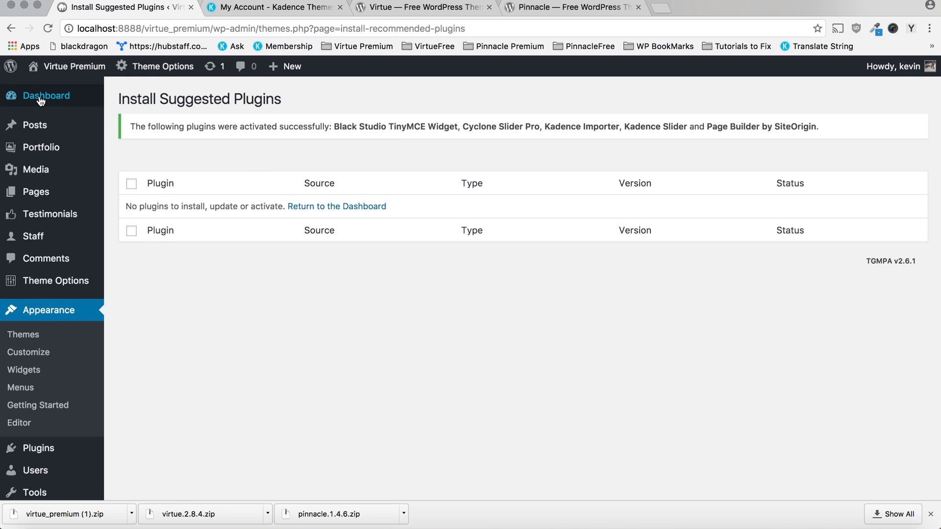
pyautogui.click(56, 281)
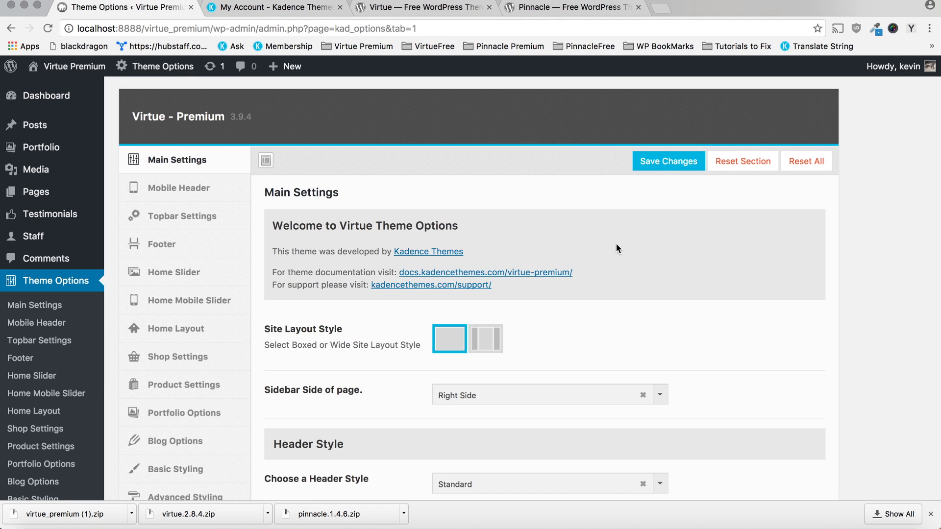
pyautogui.scroll(-4, 616, 249)
pyautogui.scroll(-4, 616, 249)
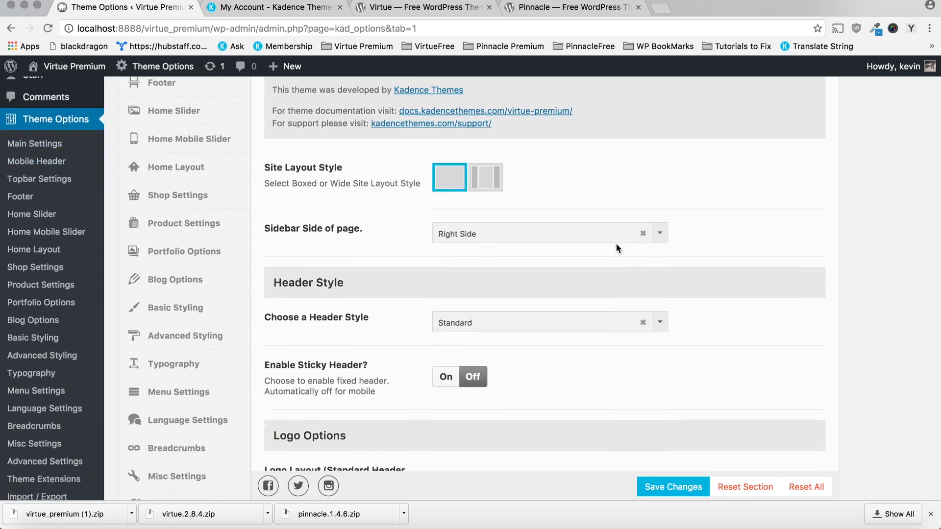
pyautogui.scroll(8, 616, 248)
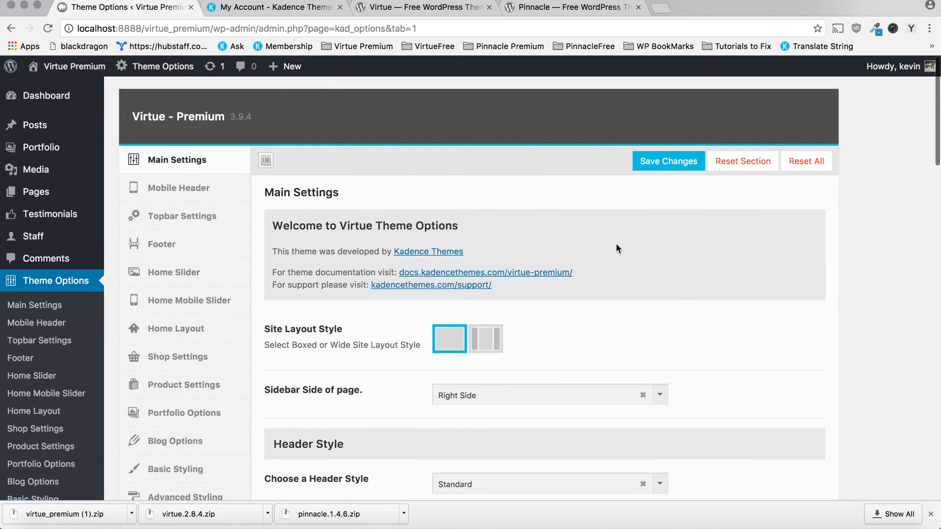